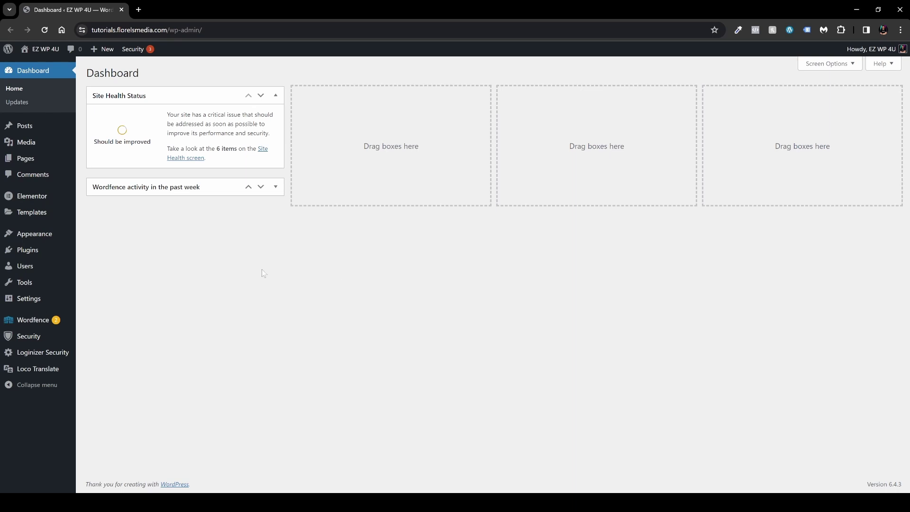
- Open the Installed Plugins list from the admin sidebar
left_click(32, 252)
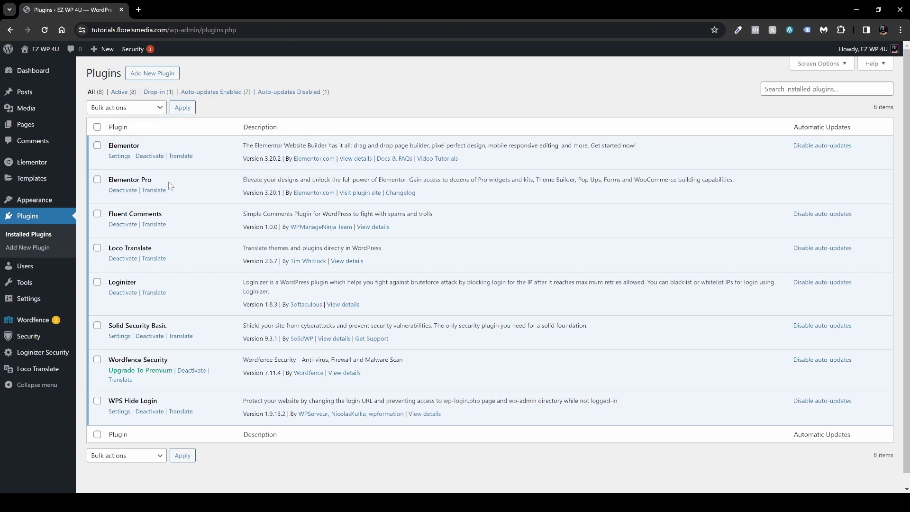
- Go to Elementor Tools and show its Maintenance Mode tab
mouse_move(32, 162)
left_click(100, 258)
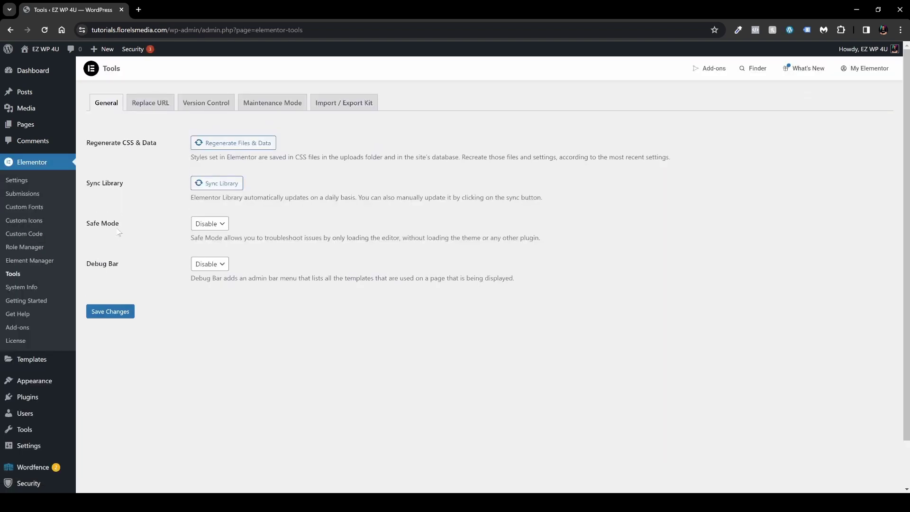
left_click(273, 102)
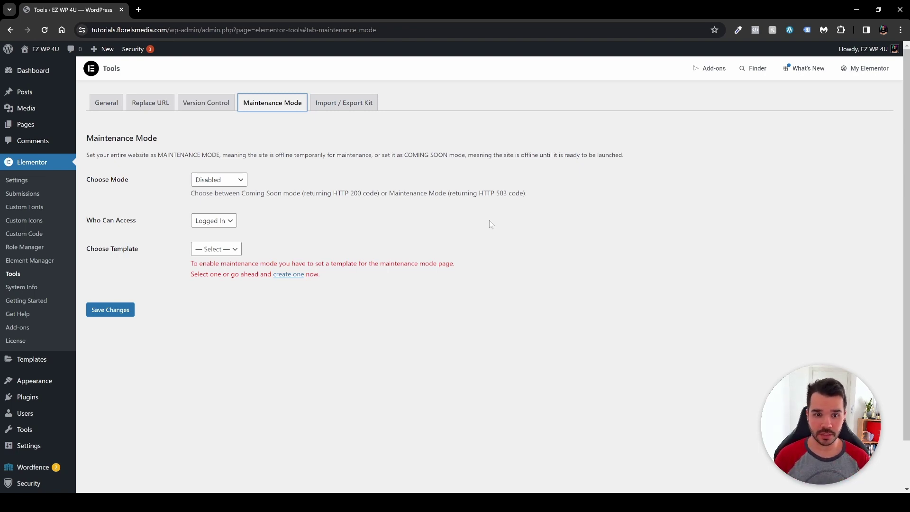
- Change Choose Mode from Disabled to Maintenance
left_click(216, 180)
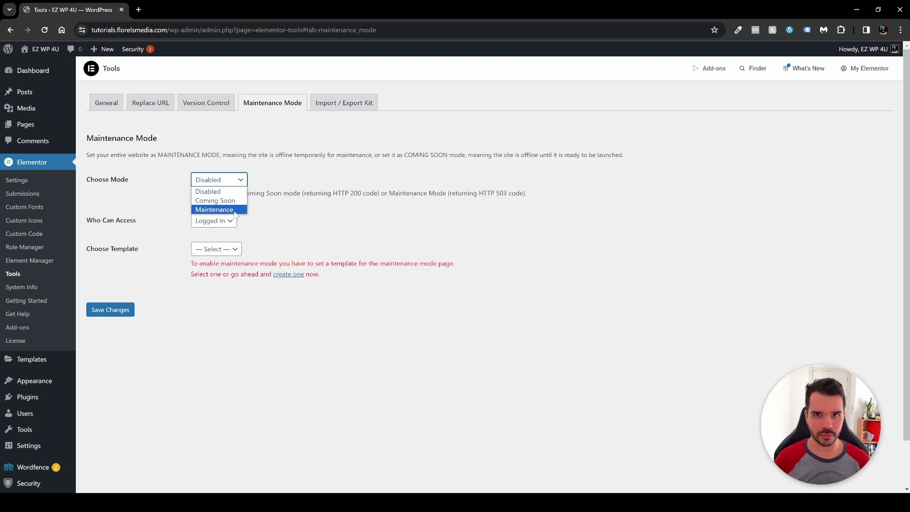
left_click(214, 210)
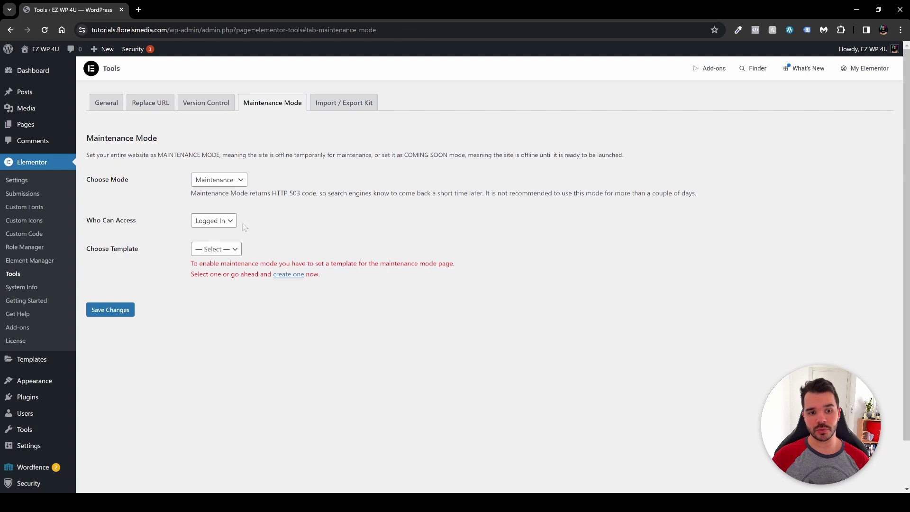
- Set Who Can Access to Custom with only the Administrator role allowed
left_click(229, 224)
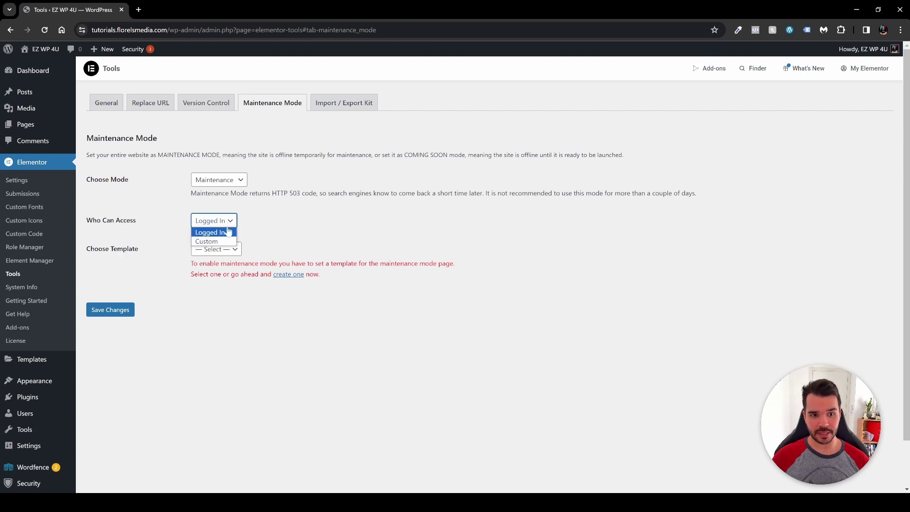
left_click(221, 242)
left_click(194, 247)
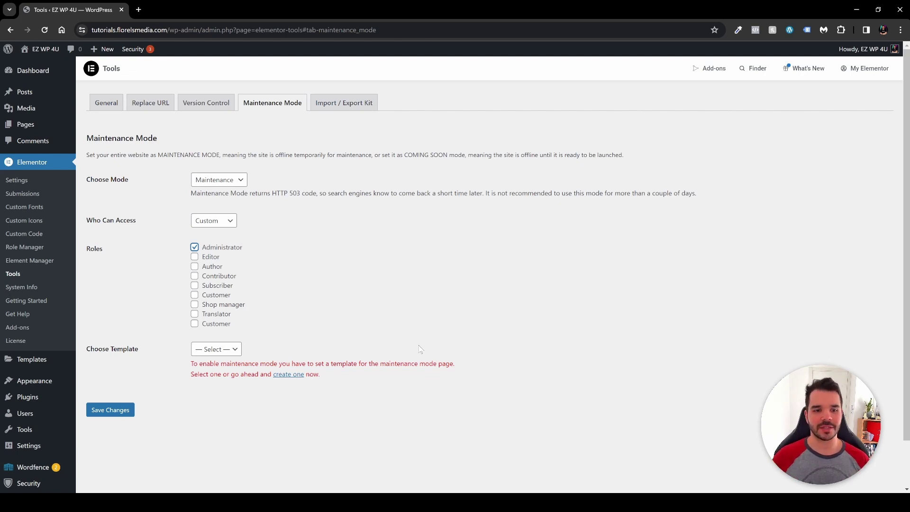
- Check the Choose Template list, which has no maintenance templates yet
left_click(199, 352)
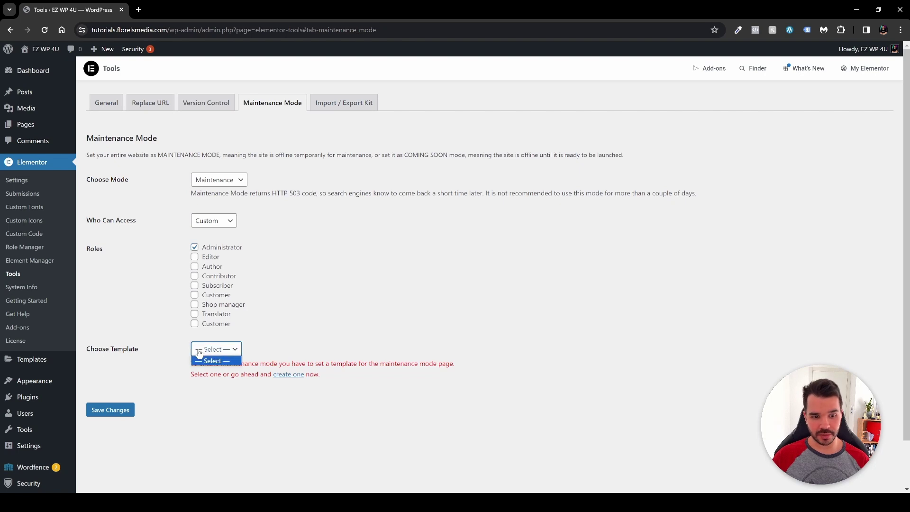
left_click(289, 344)
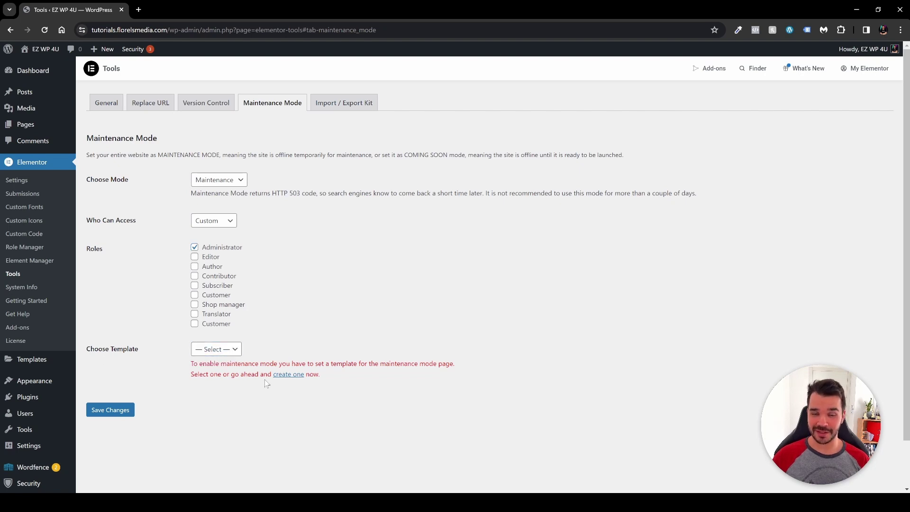
left_click(290, 375)
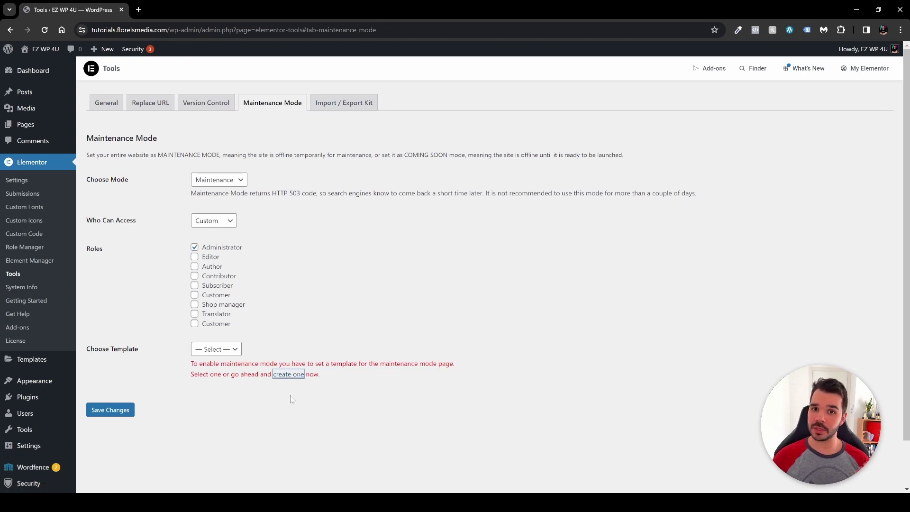
- In Saved Templates, create a new Page template named 'Under Construction'
middle_click(43, 359)
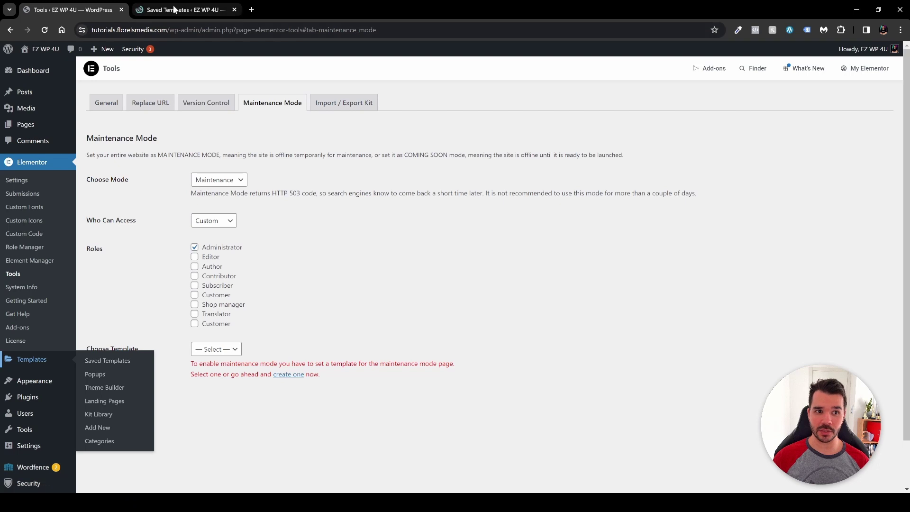
left_click(174, 9)
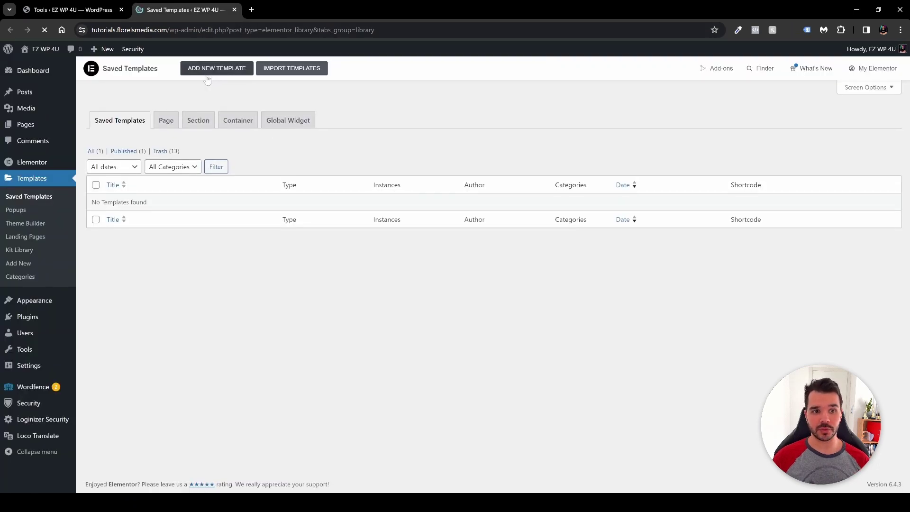
left_click(206, 71)
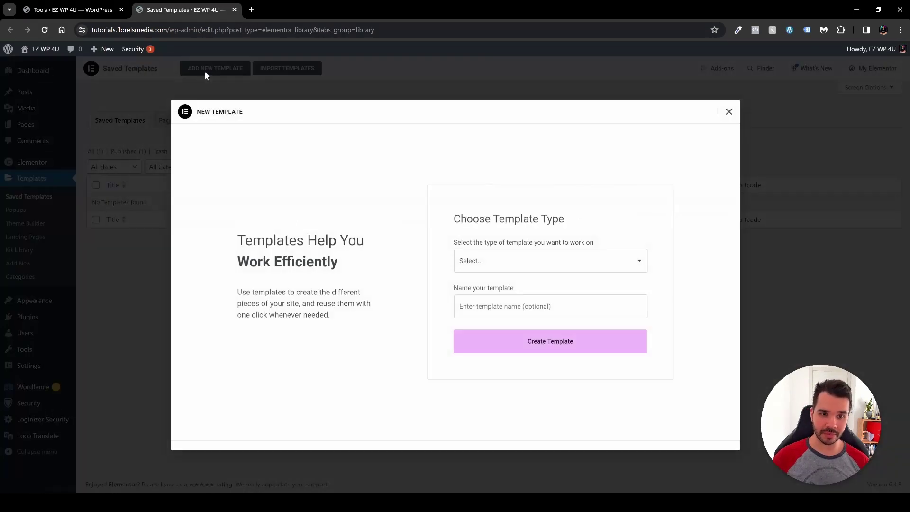
left_click(504, 260)
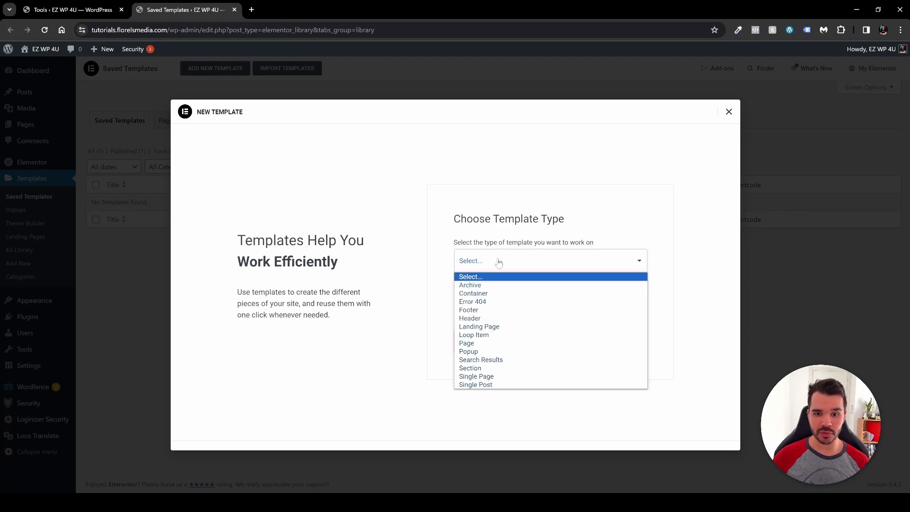
left_click(479, 344)
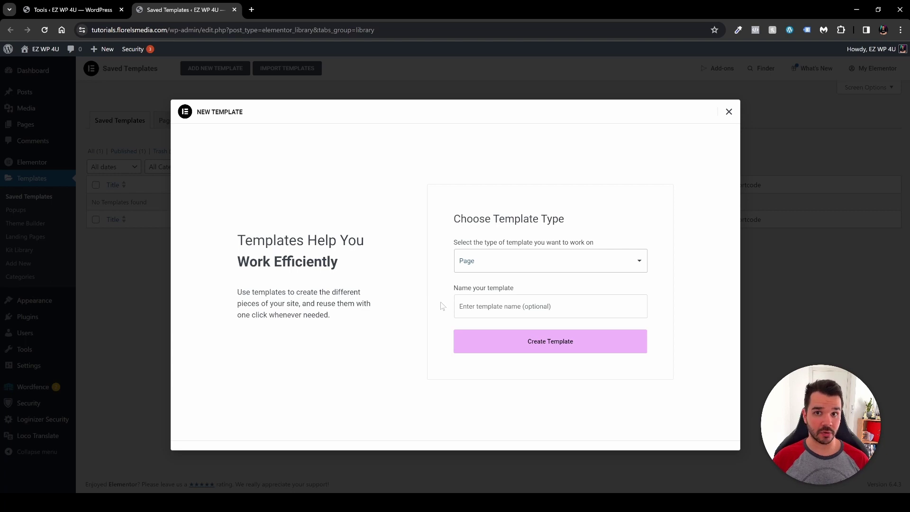
key("Tab")
type("Under Construction")
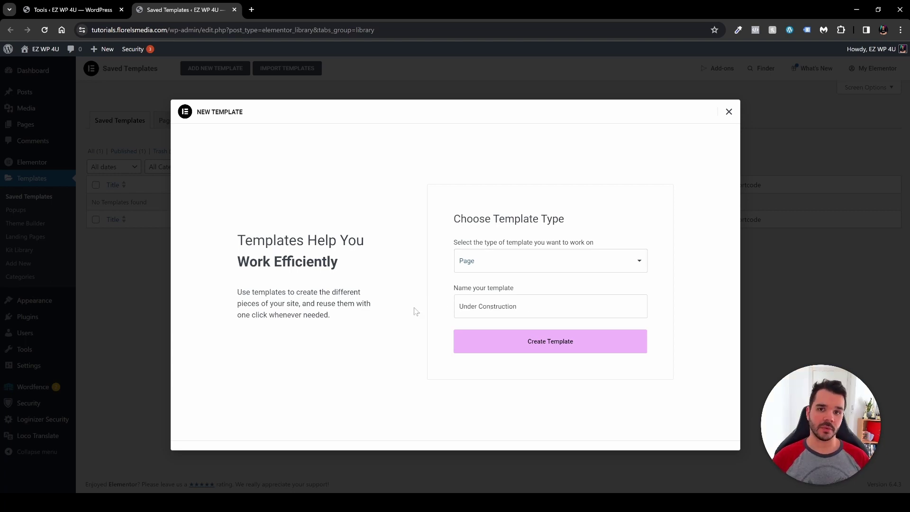
left_click(516, 342)
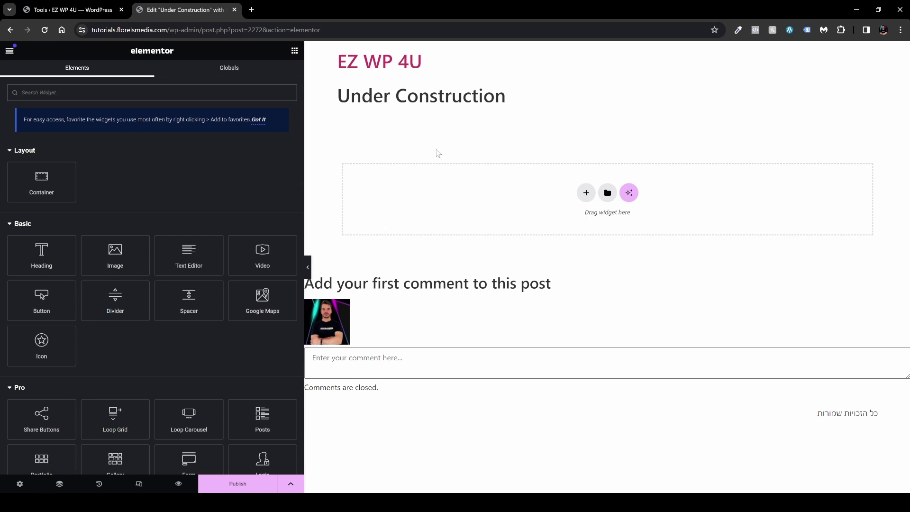
- Set the template's Page Layout setting to Elementor Canvas
left_click(19, 484)
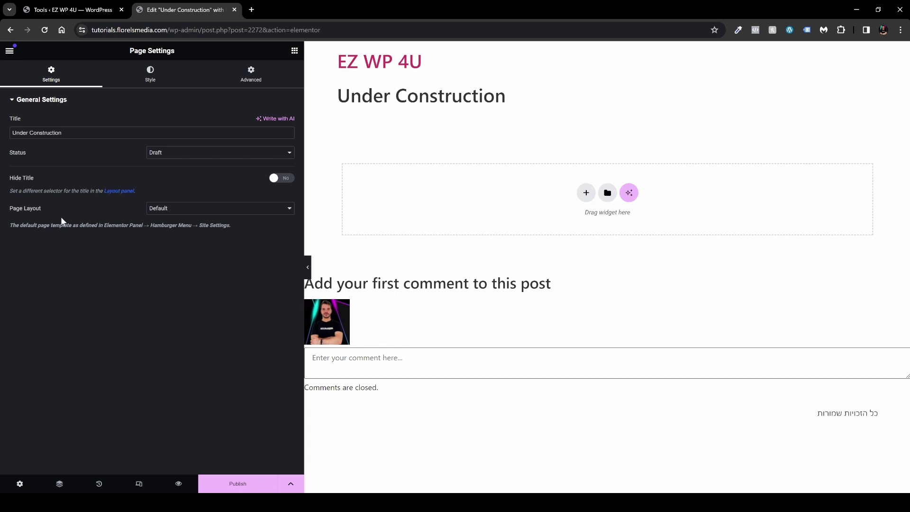
left_click(177, 211)
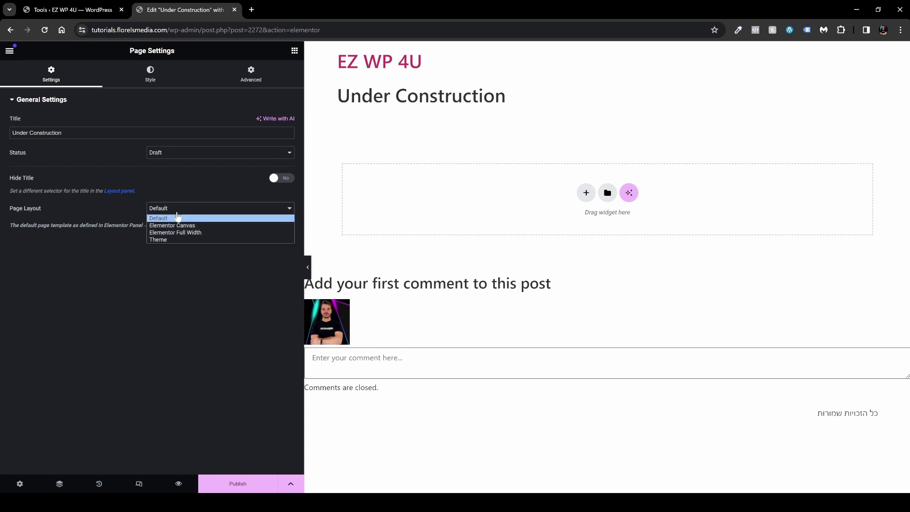
left_click(180, 225)
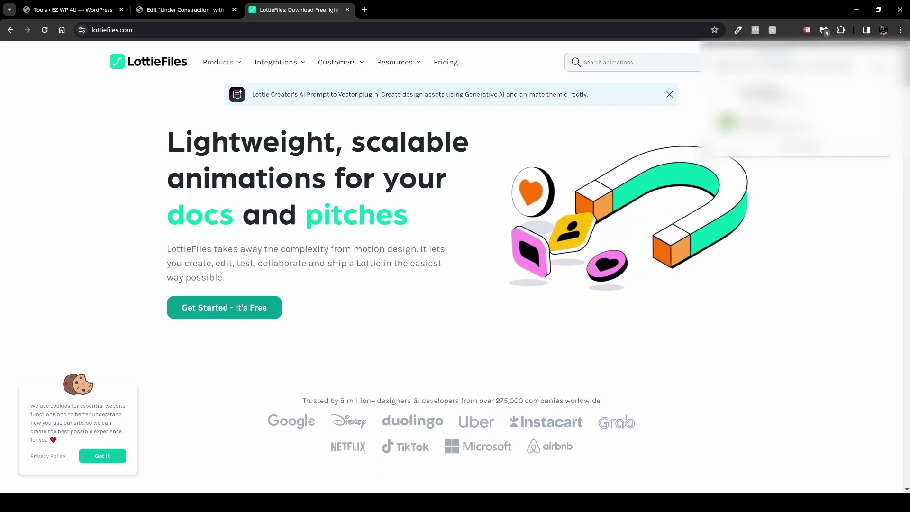
- Search LottieFiles for 'under construction' and preview the WEB SITE animation
left_click(635, 62)
type("under const")
left_click(624, 86)
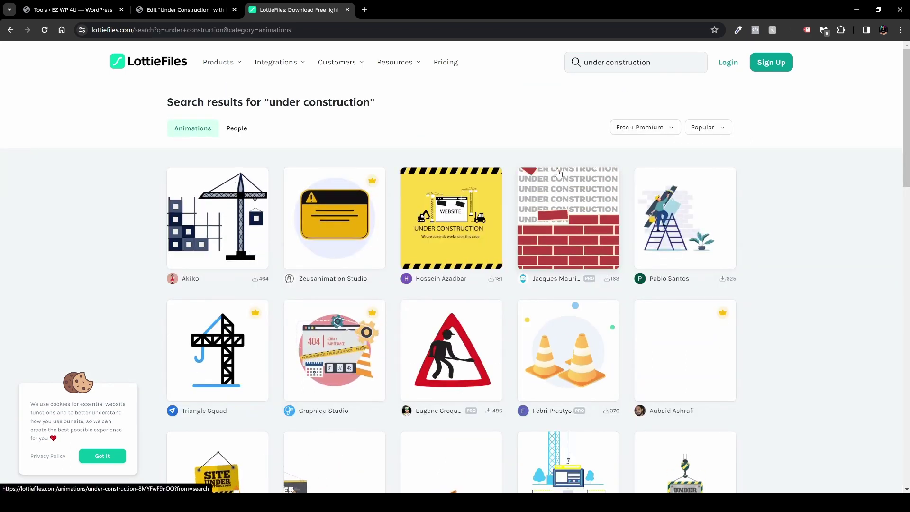
scroll(738, 277, "down", 2)
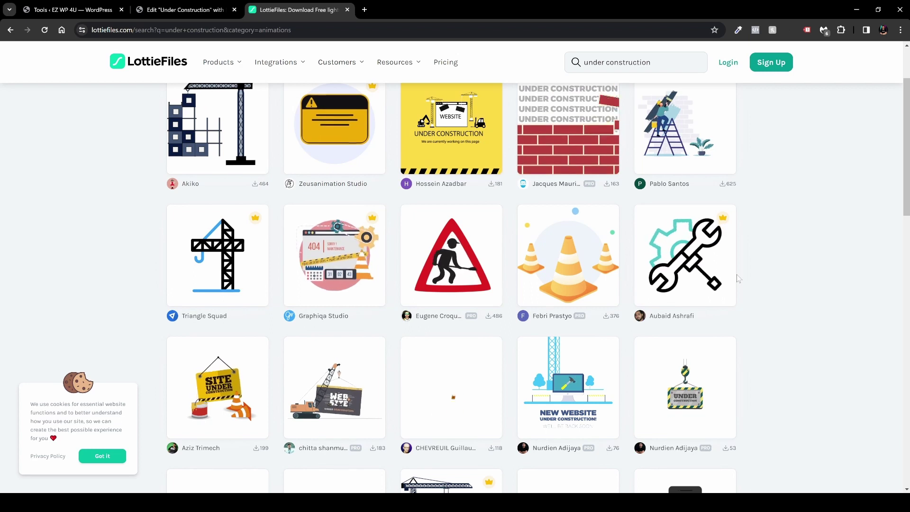
scroll(758, 276, "down", 3)
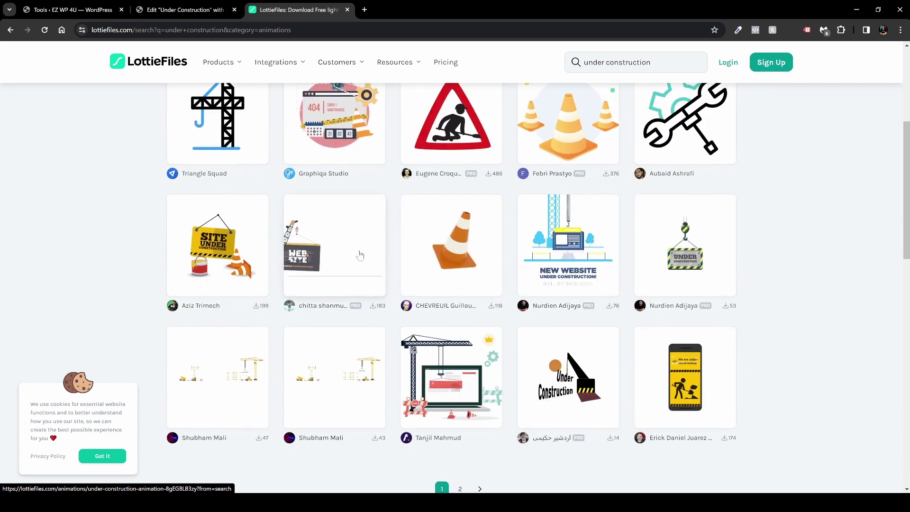
left_click(305, 246)
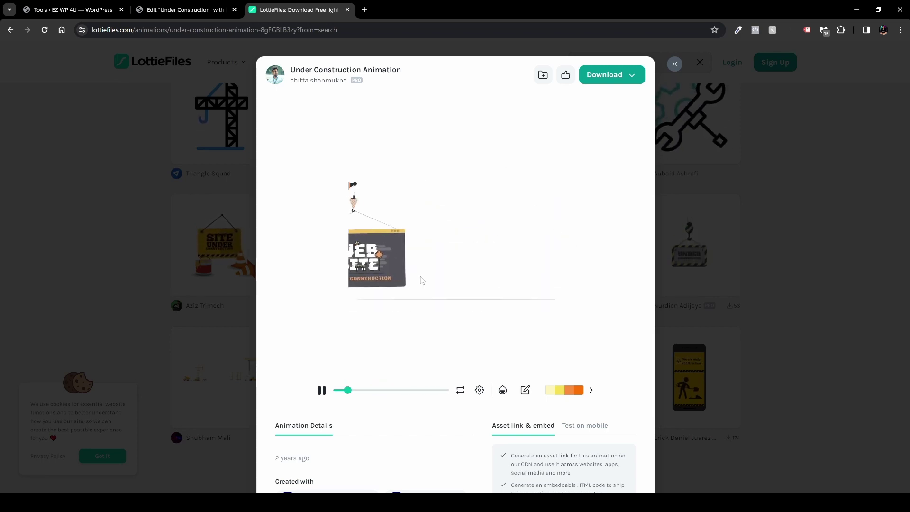
left_click(750, 171)
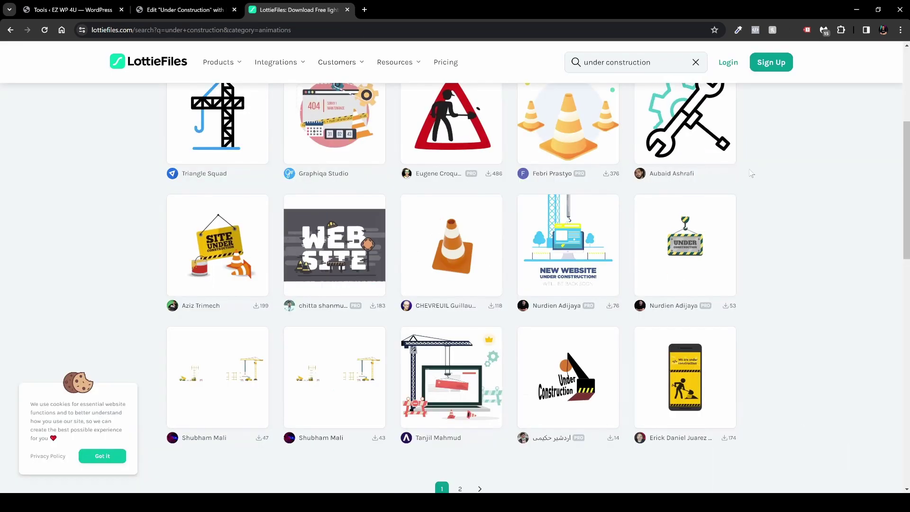
- Save the Site Under Construction animation to the workspace, signing in with Google
left_click(233, 251)
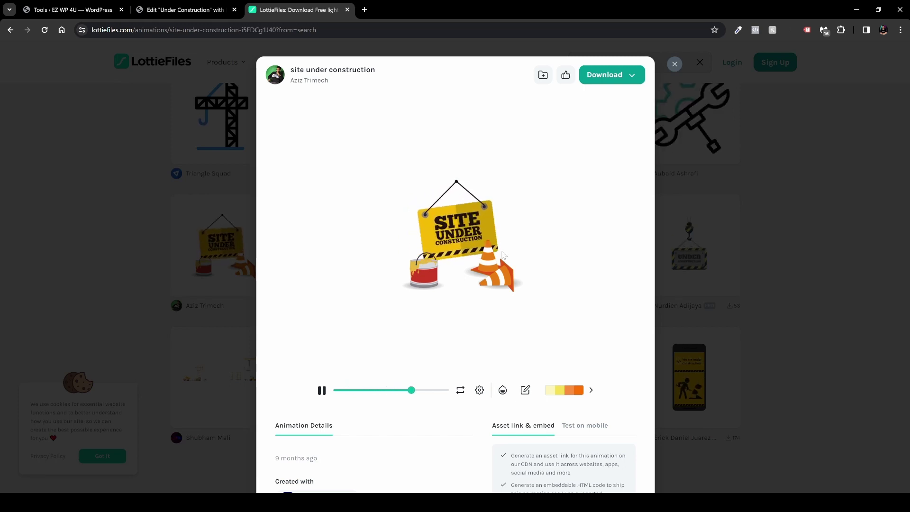
left_click(606, 75)
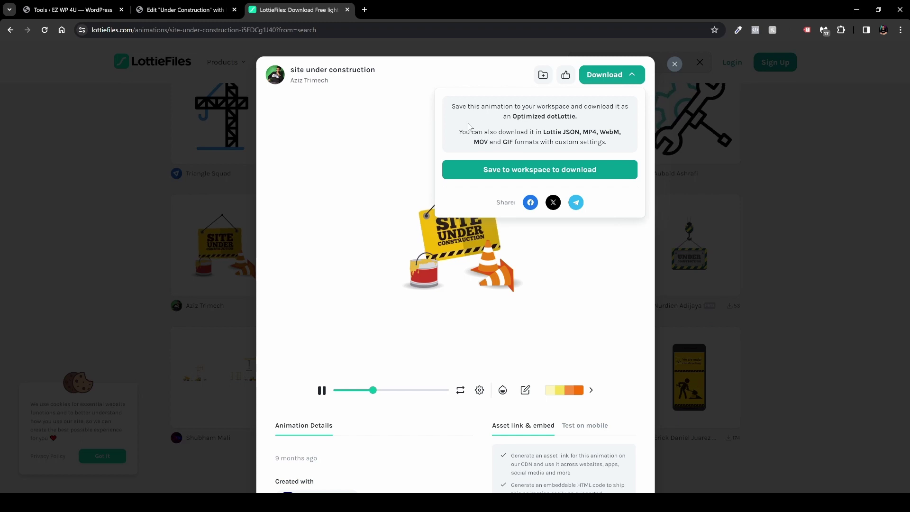
left_click(556, 172)
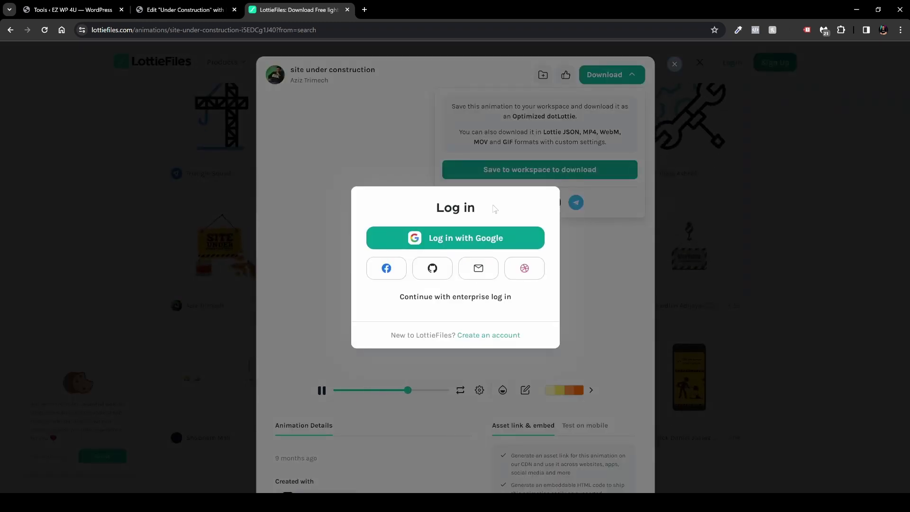
left_click(454, 239)
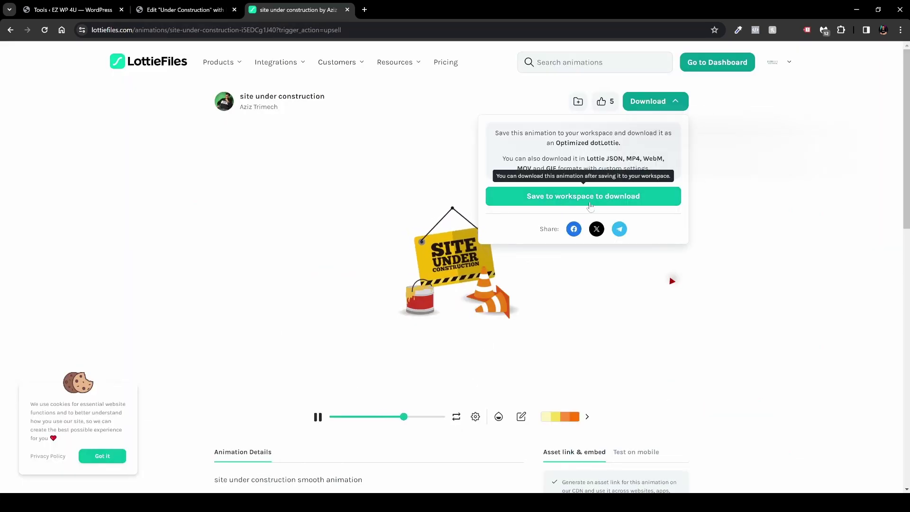
left_click(707, 269)
- Download the saved animation from the Dashboard as a Lottie JSON file
left_click(708, 71)
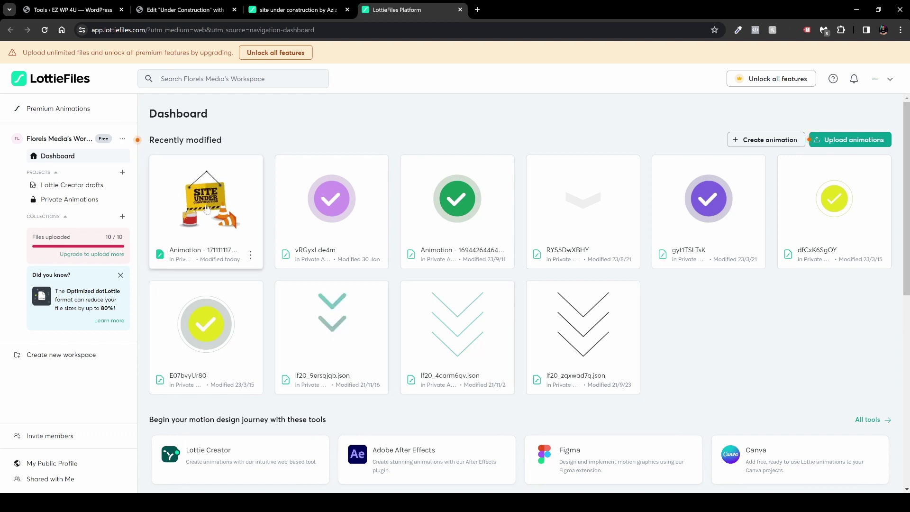
left_click(215, 216)
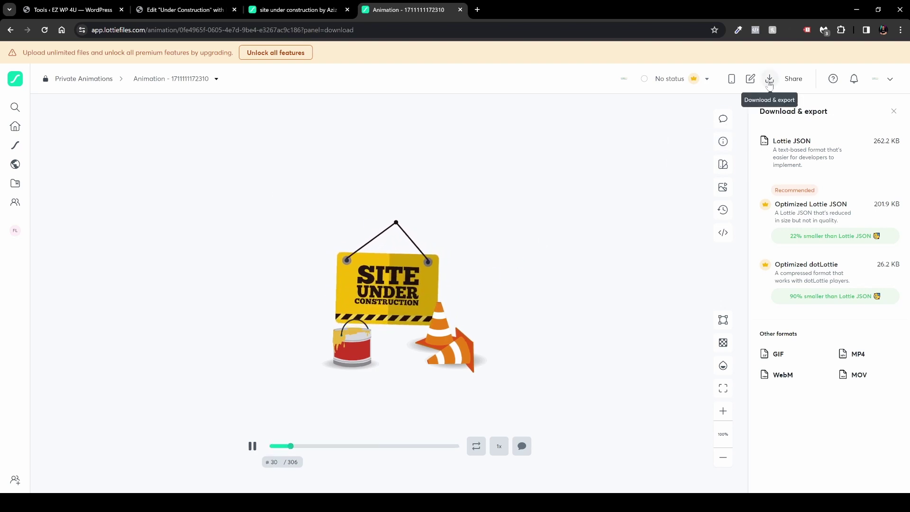
mouse_move(785, 151)
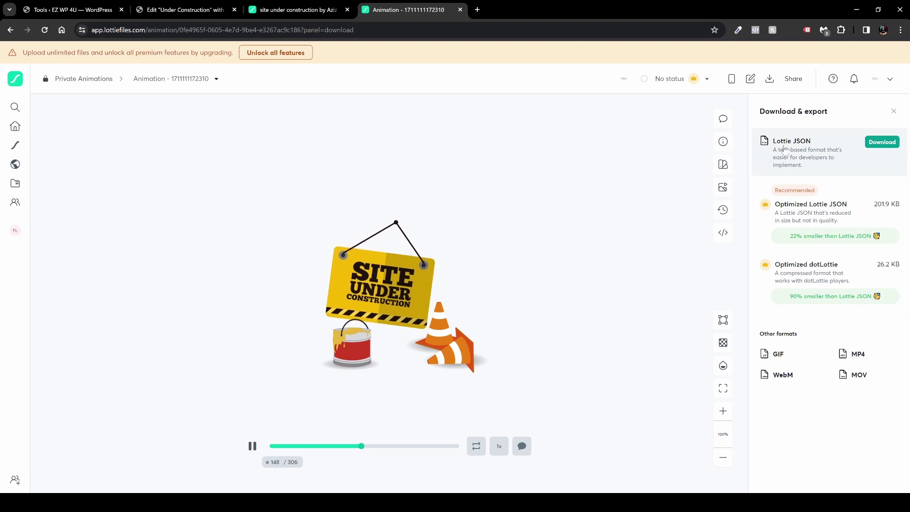
left_click(879, 144)
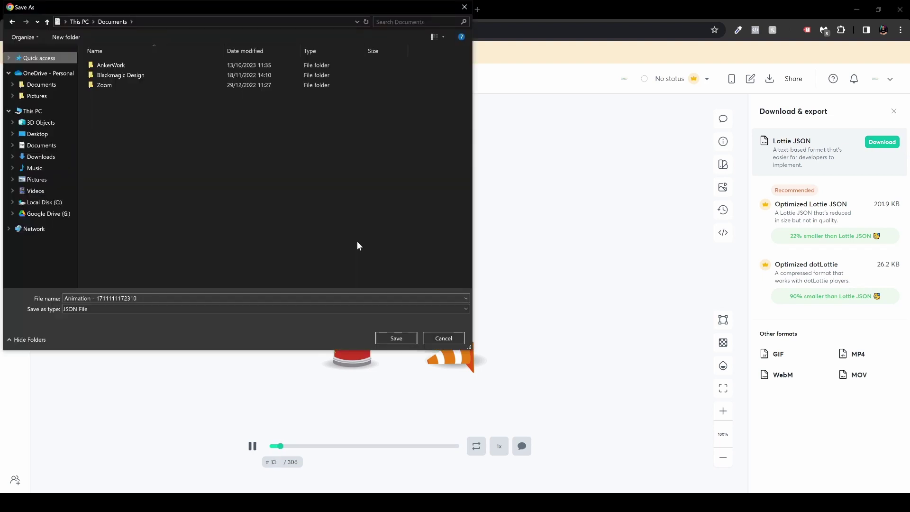
left_click(411, 340)
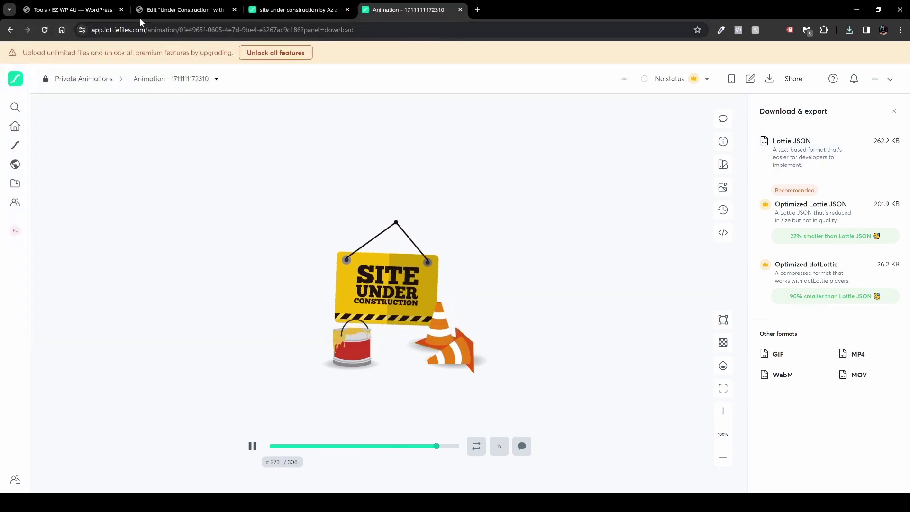
left_click(163, 12)
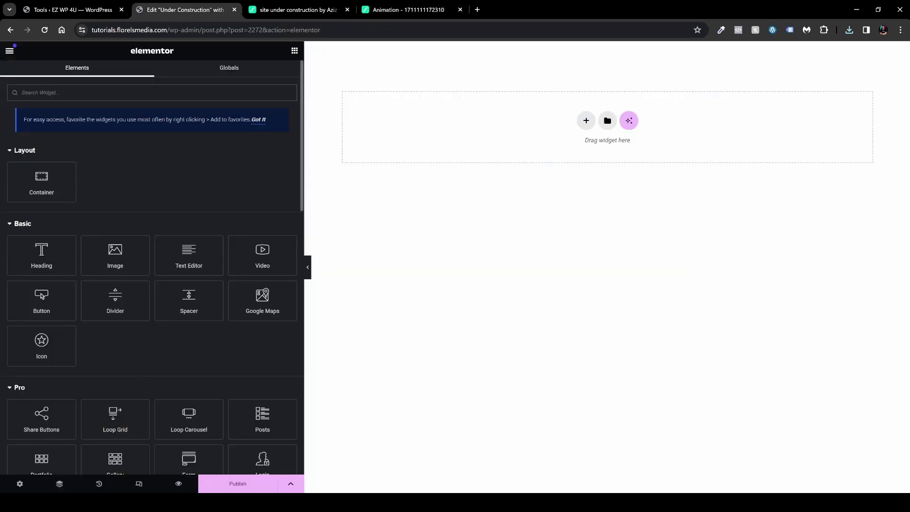
- Add a Lottie widget to the canvas using the uploaded Animation-1711111172310.json file
type("lottie")
left_click_drag(38, 156, 471, 153)
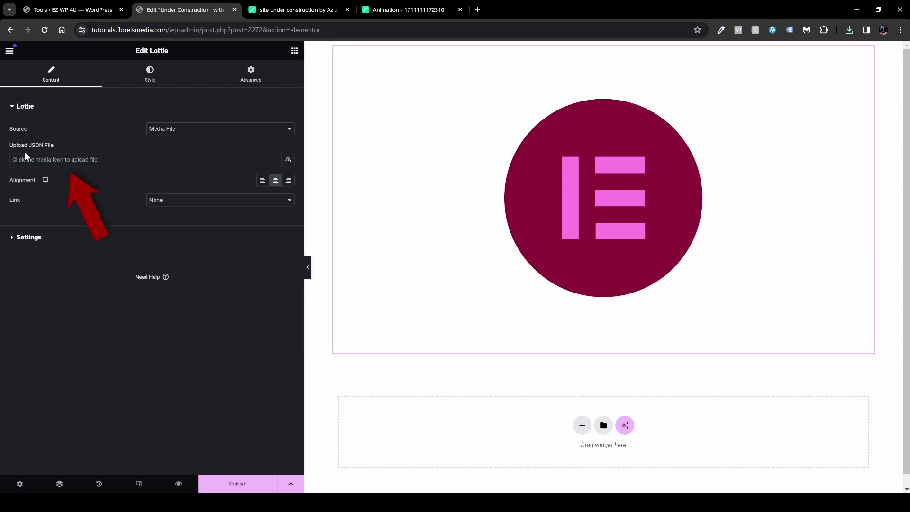
left_click(288, 161)
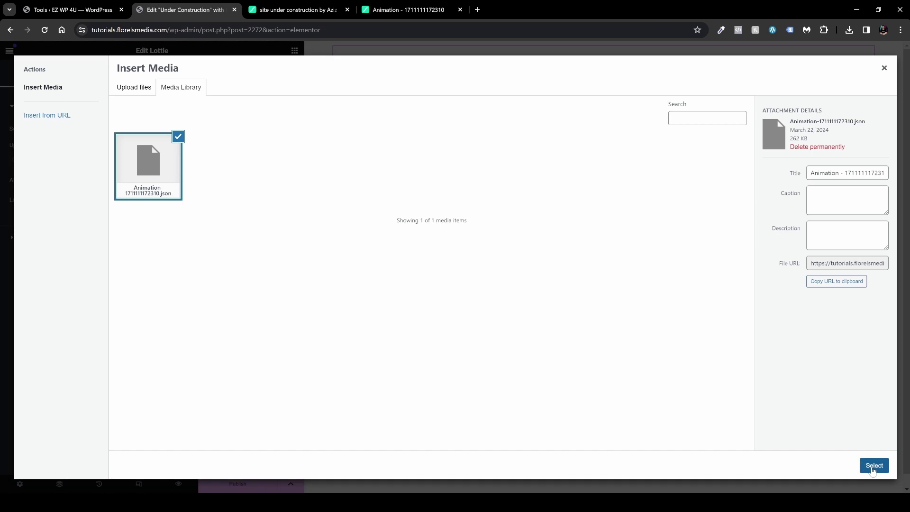
left_click(874, 466)
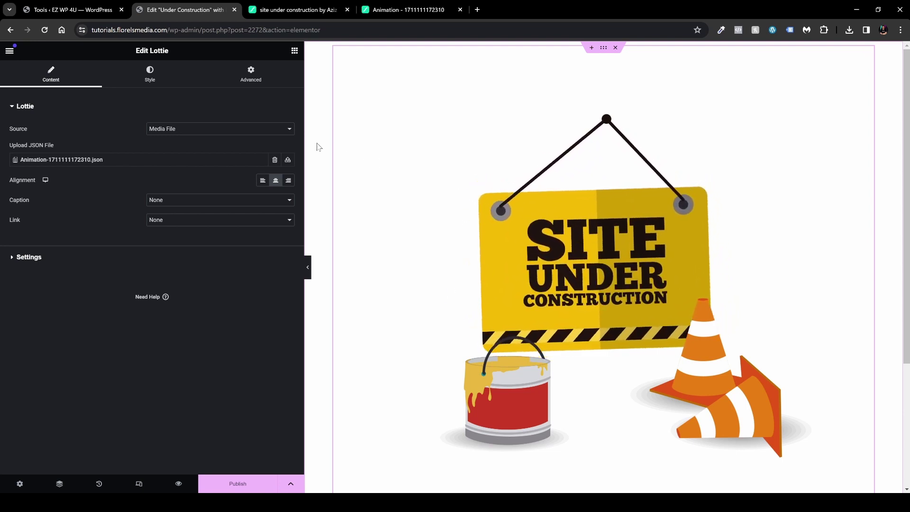
left_click(147, 79)
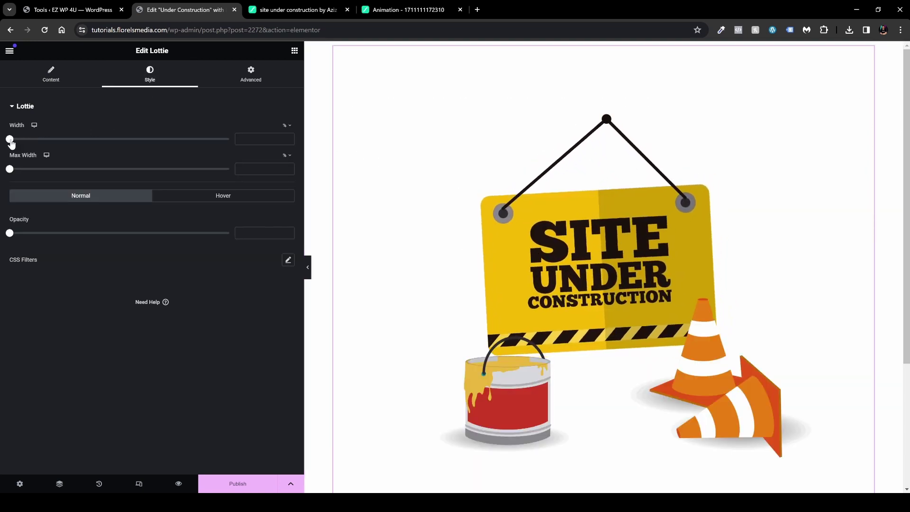
- Shrink the Lottie animation to 50% width with a max width of 100
left_click_drag(11, 143, 120, 150)
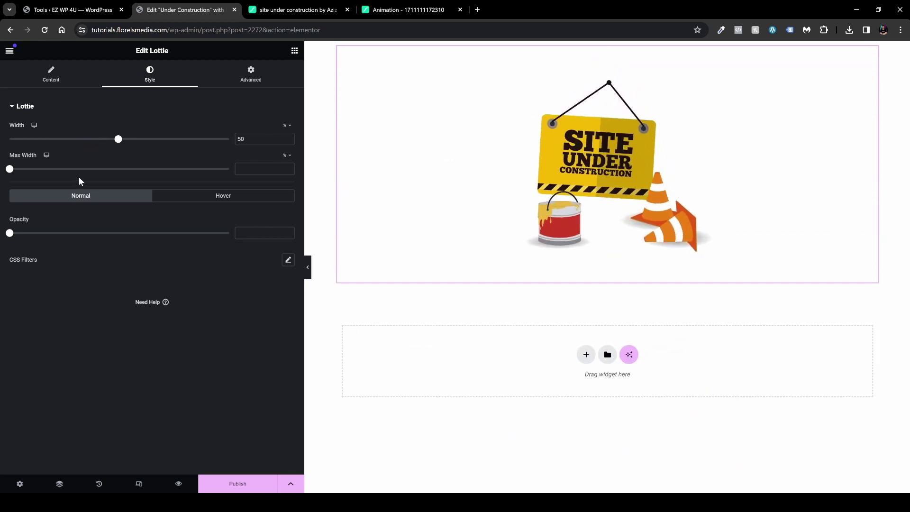
left_click_drag(11, 170, 230, 171)
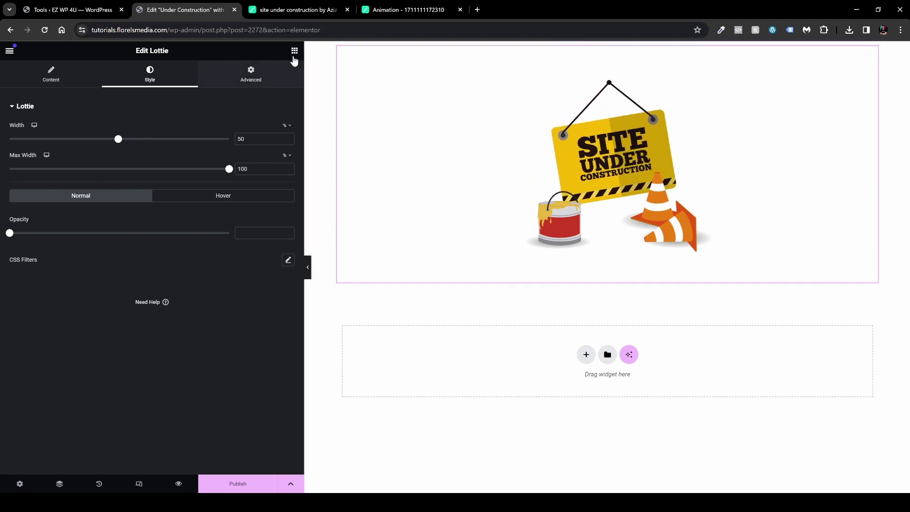
left_click(294, 51)
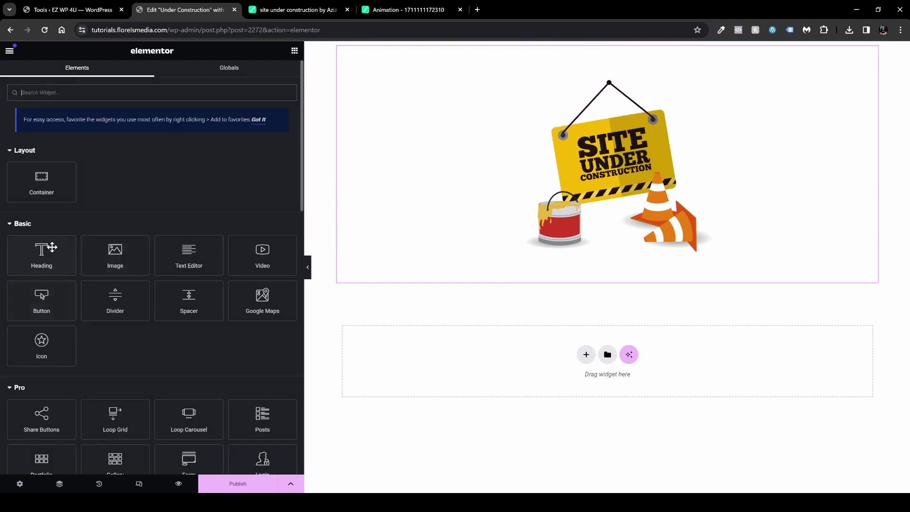
- Add a centre-aligned 'Sorry For The Inconvenience' heading beneath the animation and select its container
left_click(37, 254)
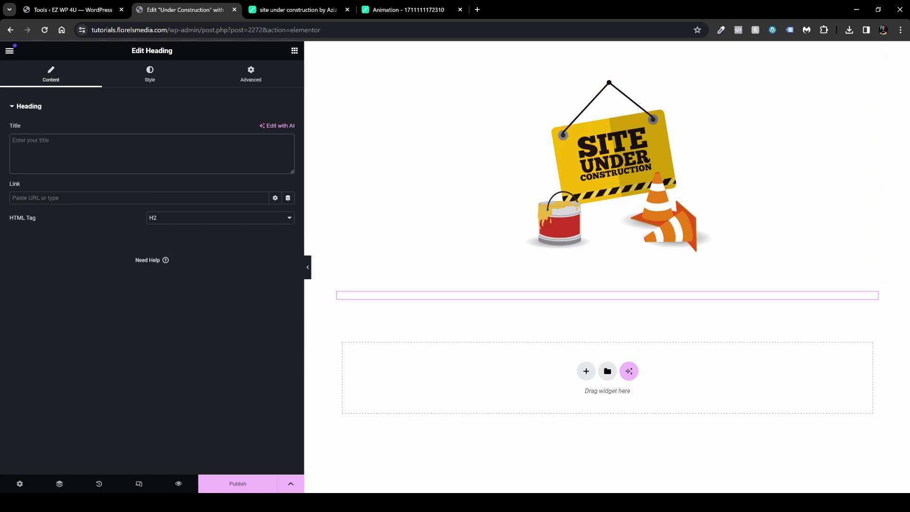
type("Sorry For The Inconvenience")
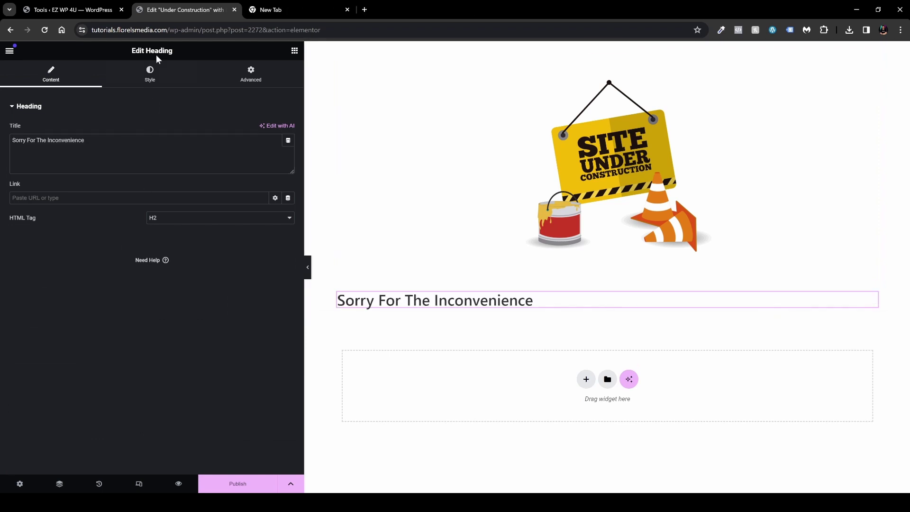
left_click(150, 74)
left_click(264, 130)
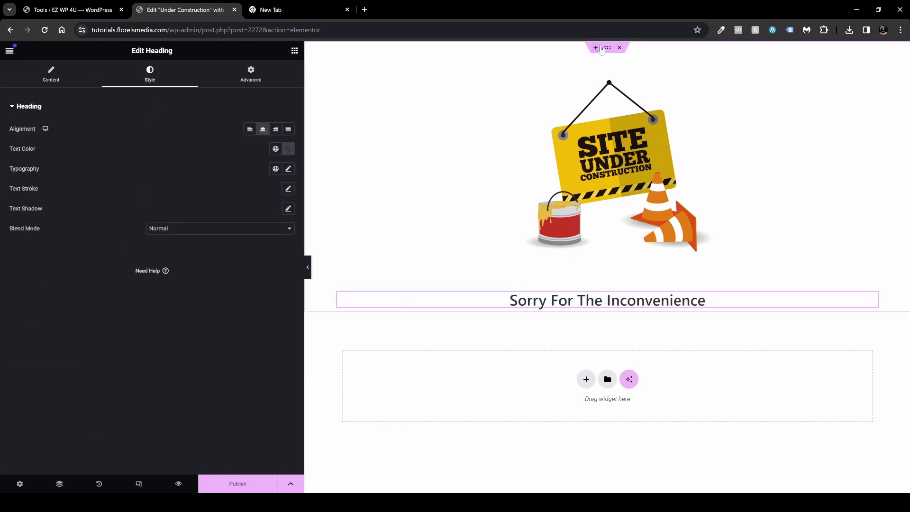
left_click(606, 49)
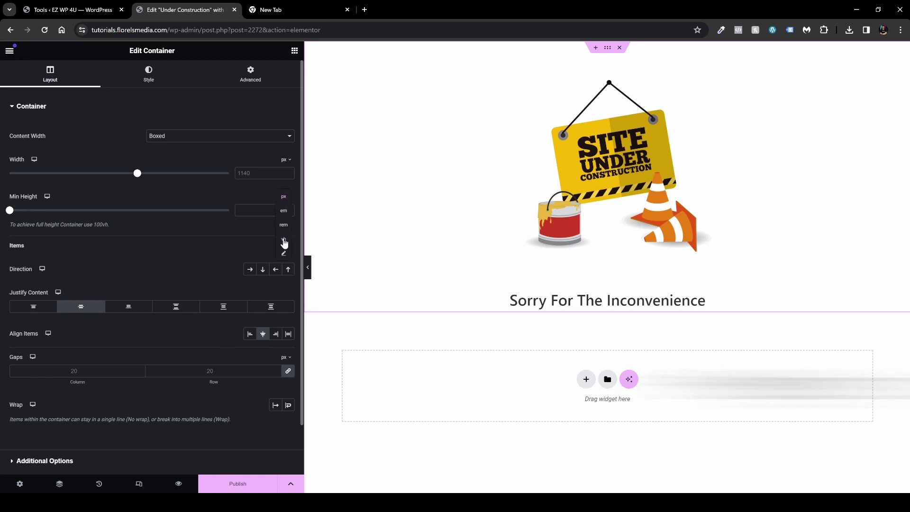
- Give the container a minimum height of 100 vh
left_click(283, 239)
left_click(261, 210)
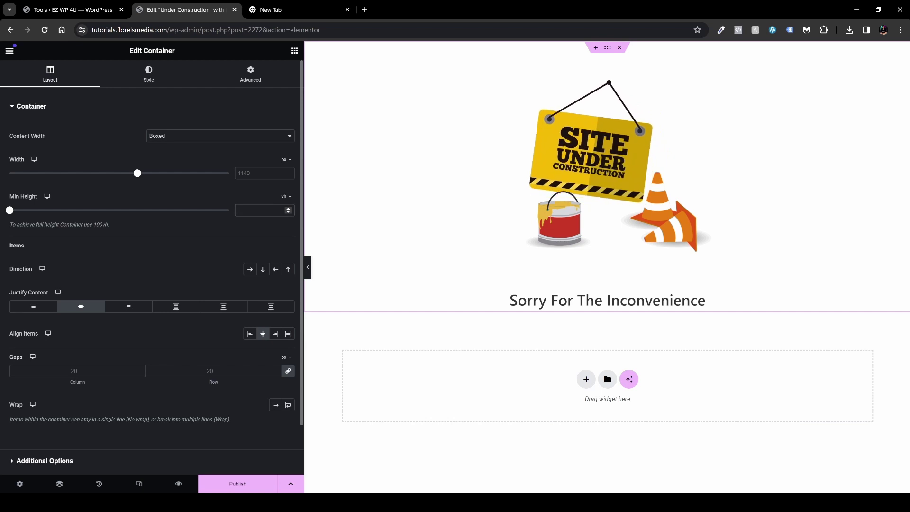
type("100")
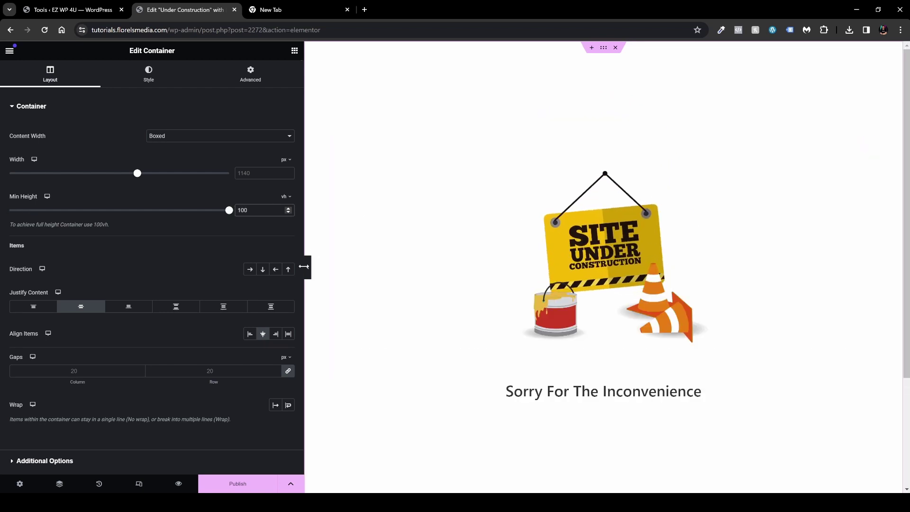
- Preview the full-height page, then bring the panel back and select the Lottie widget
left_click(307, 267)
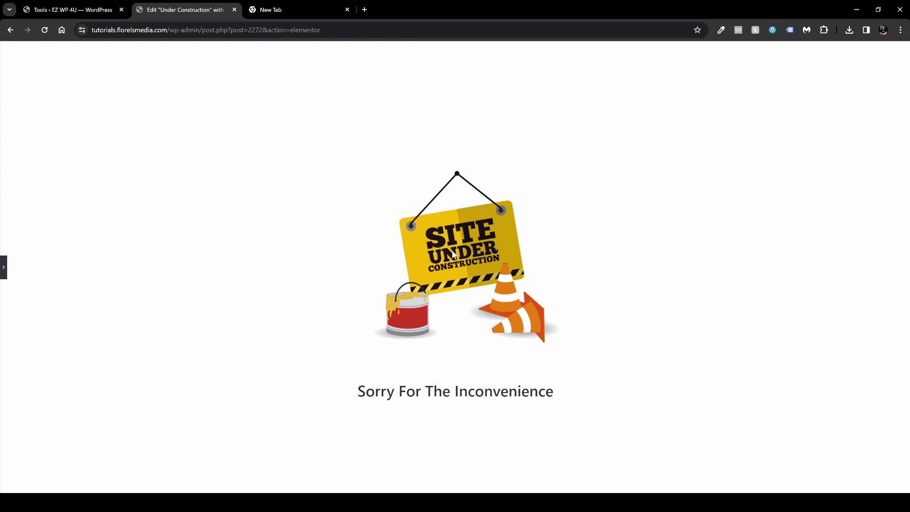
left_click(3, 274)
left_click(580, 255)
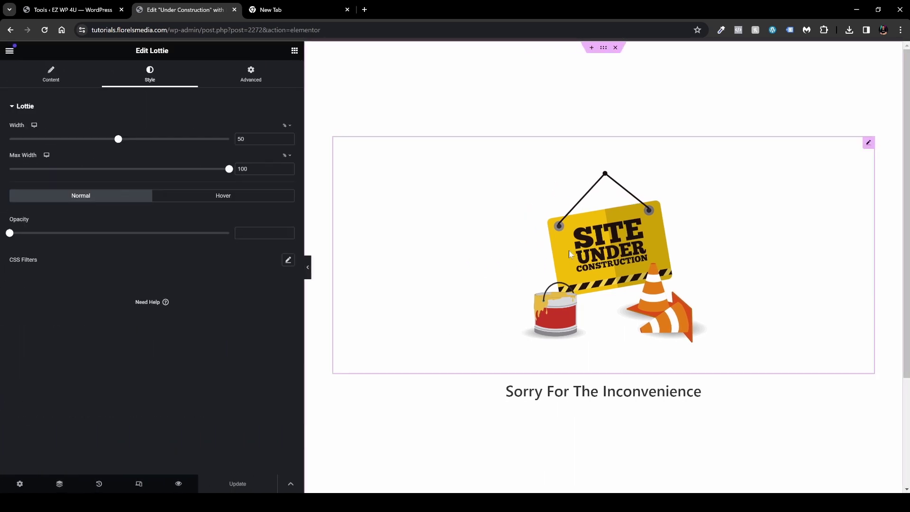
- Switch Loop to Yes in the Lottie animation's content settings
left_click(51, 84)
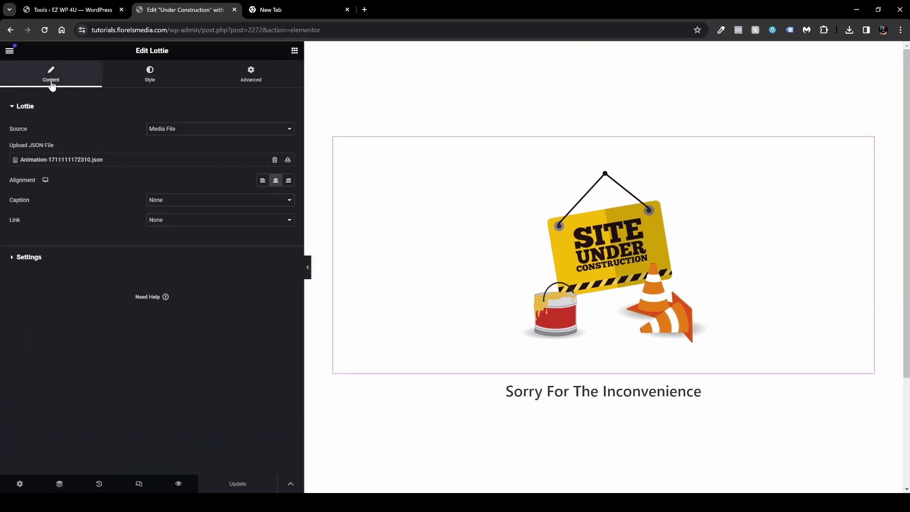
left_click(30, 257)
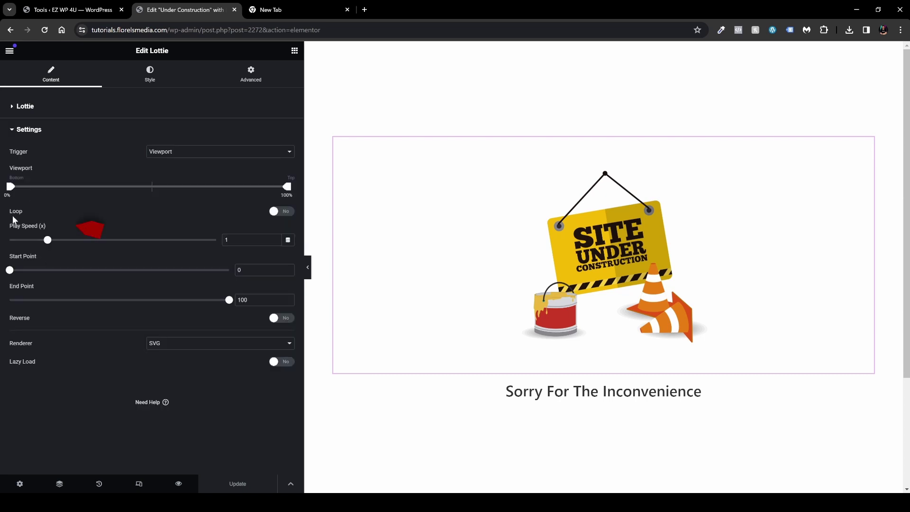
left_click(279, 214)
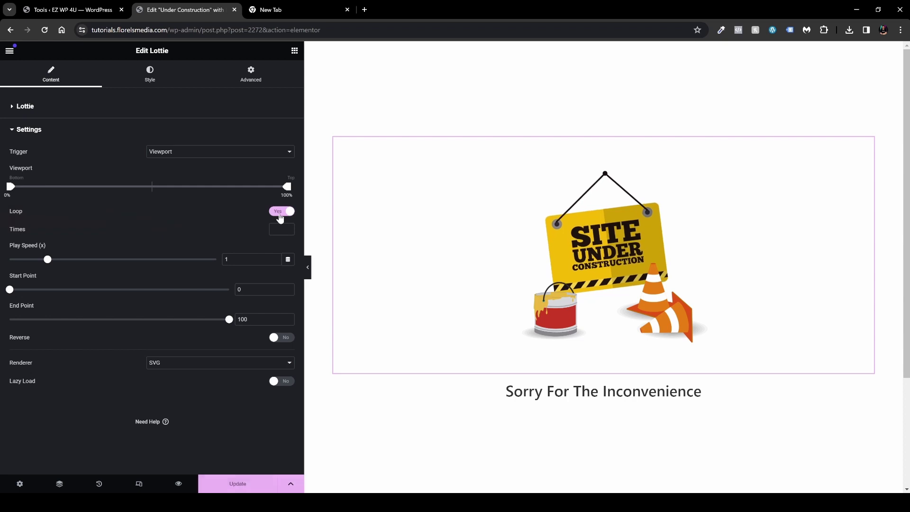
- Preview the looping animation with the panel hidden, then restore the panel and responsive options
left_click(308, 268)
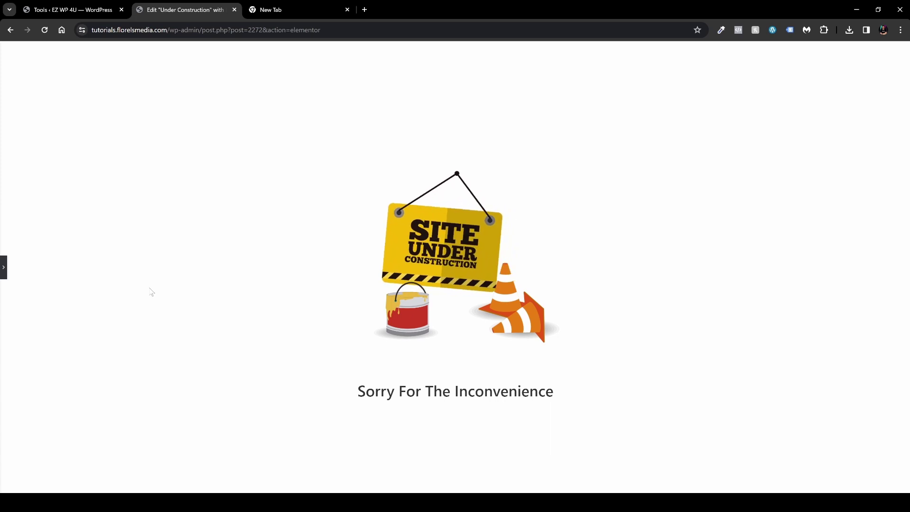
left_click(4, 267)
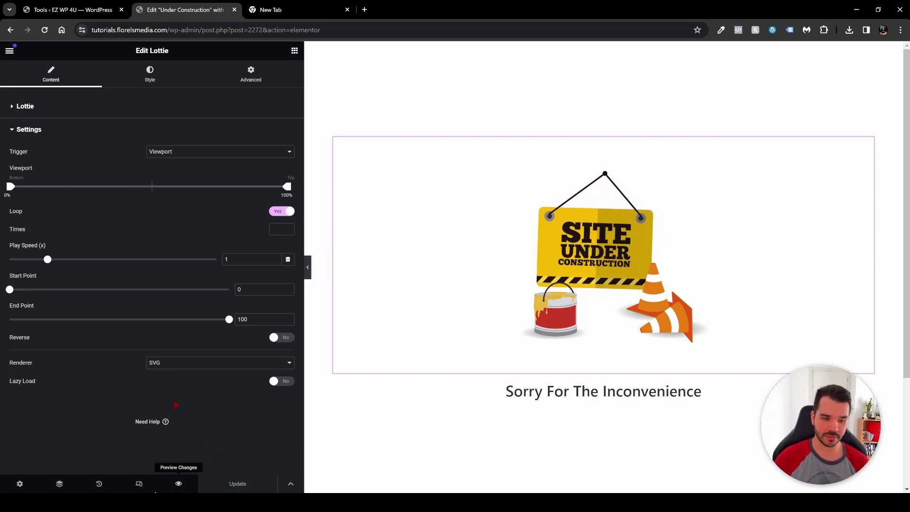
left_click(139, 484)
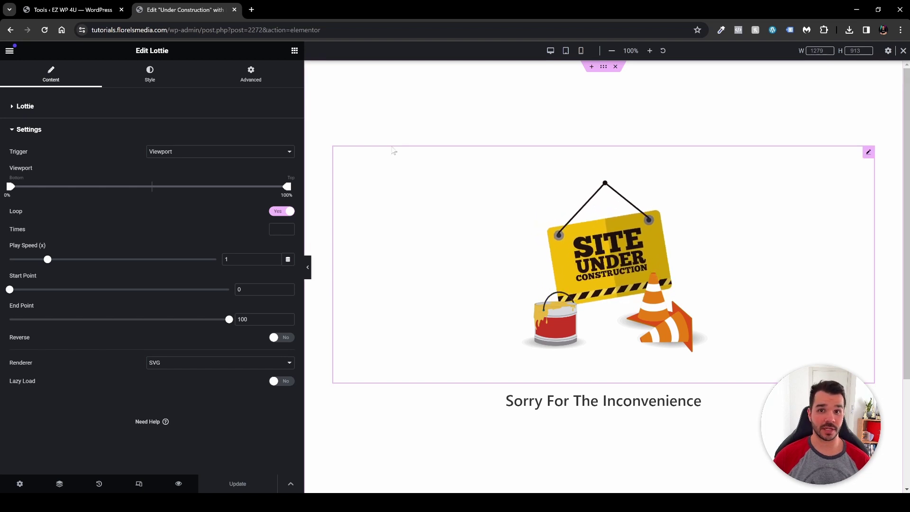
- Close the Elementor template editor tab with Ctrl+W
key("ctrl+w")
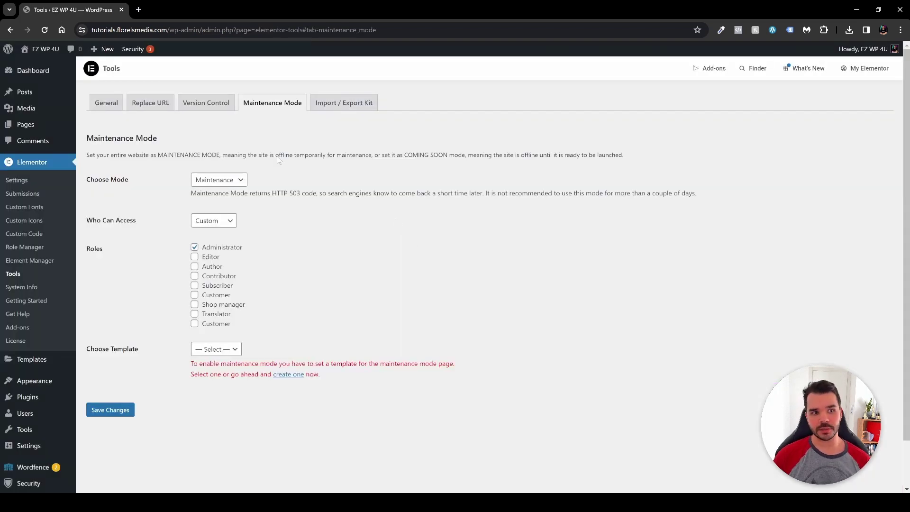
- Reload the settings and set Maintenance mode with Custom access for Administrator
left_click(44, 30)
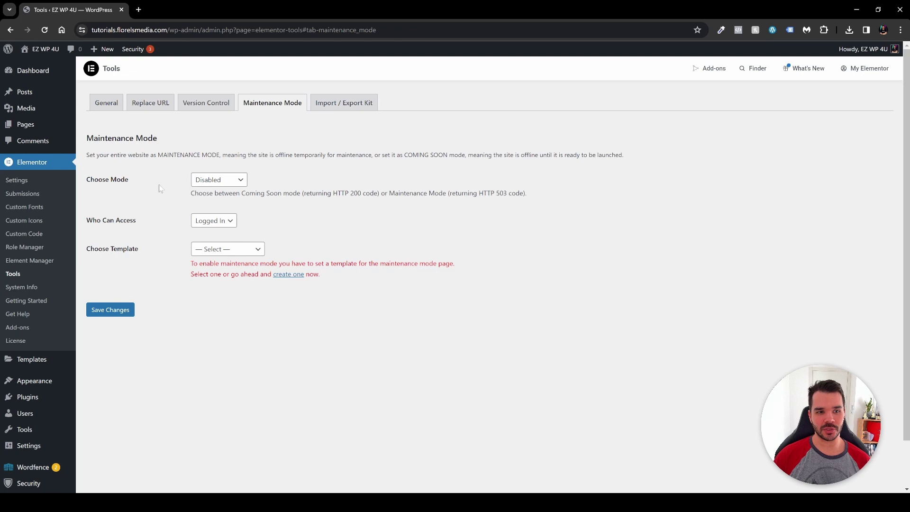
left_click(196, 183)
left_click(225, 210)
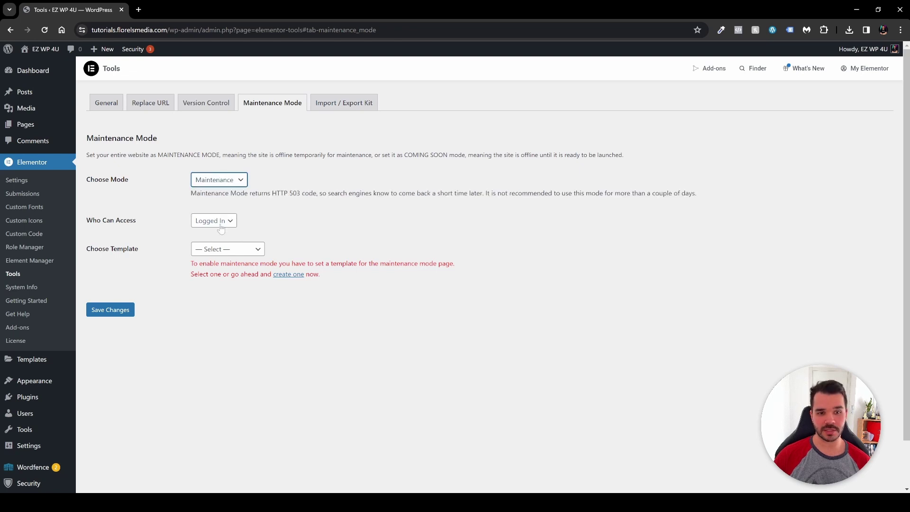
left_click(197, 224)
left_click(207, 241)
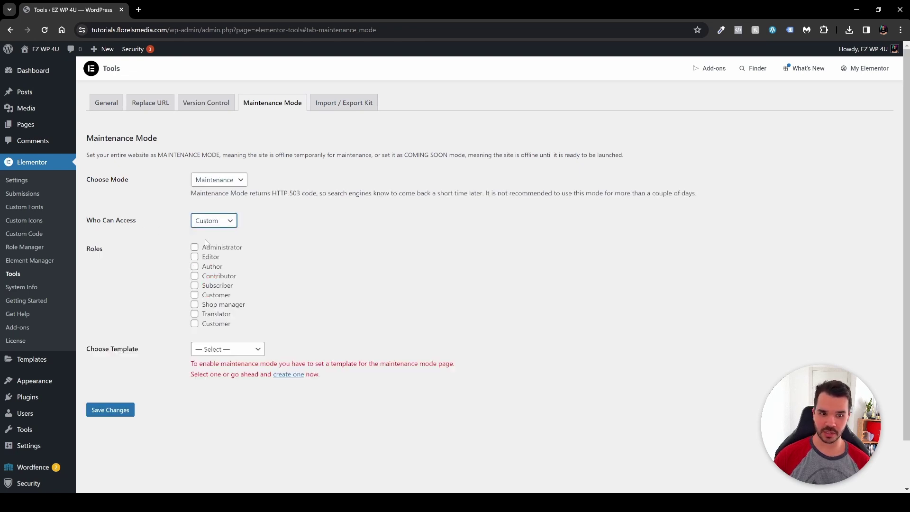
left_click(194, 247)
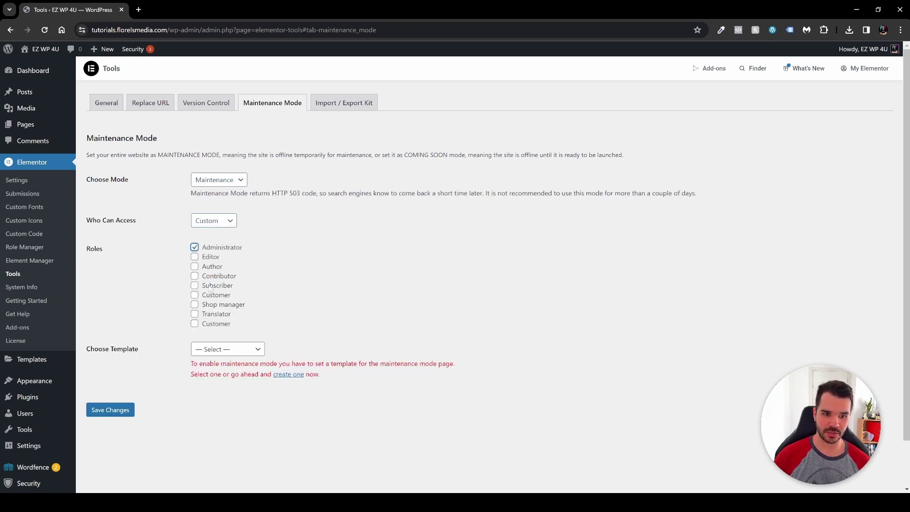
- Choose the Under Construction template, save, and switch to the guest browser
left_click(225, 352)
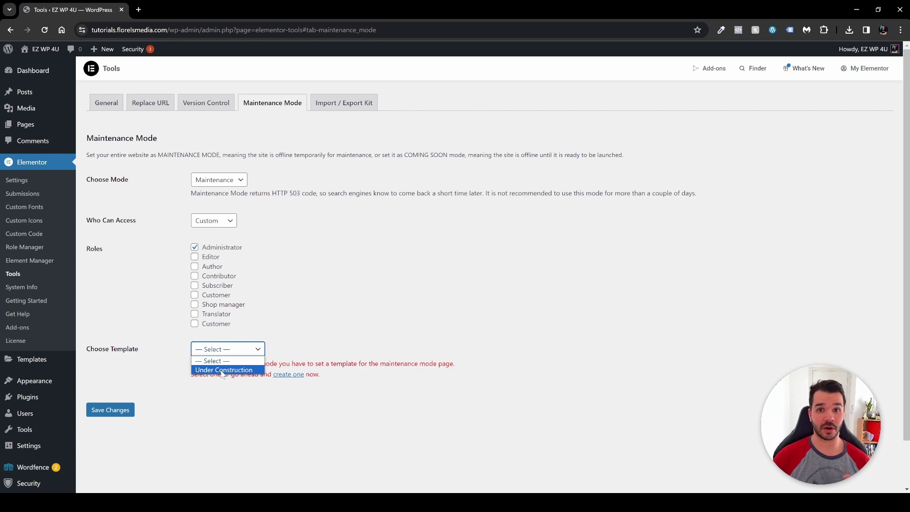
left_click(223, 370)
left_click(111, 399)
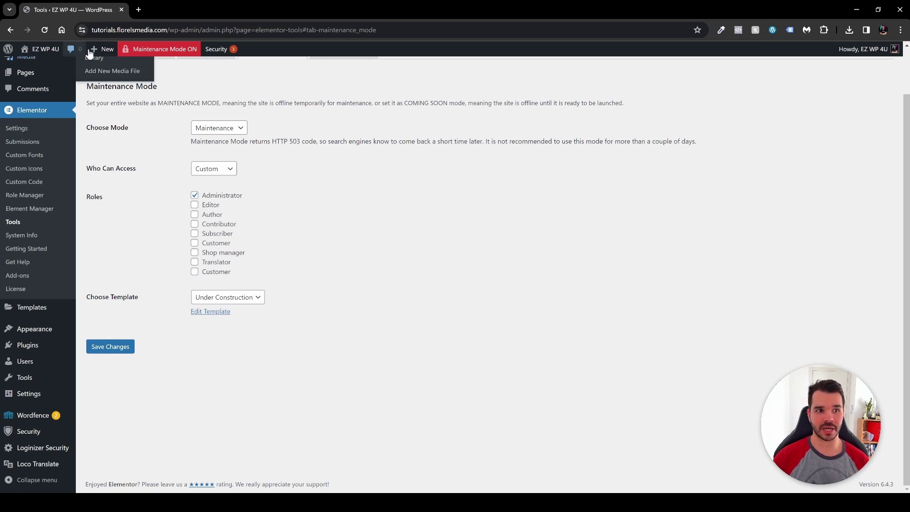
key("alt+Tab")
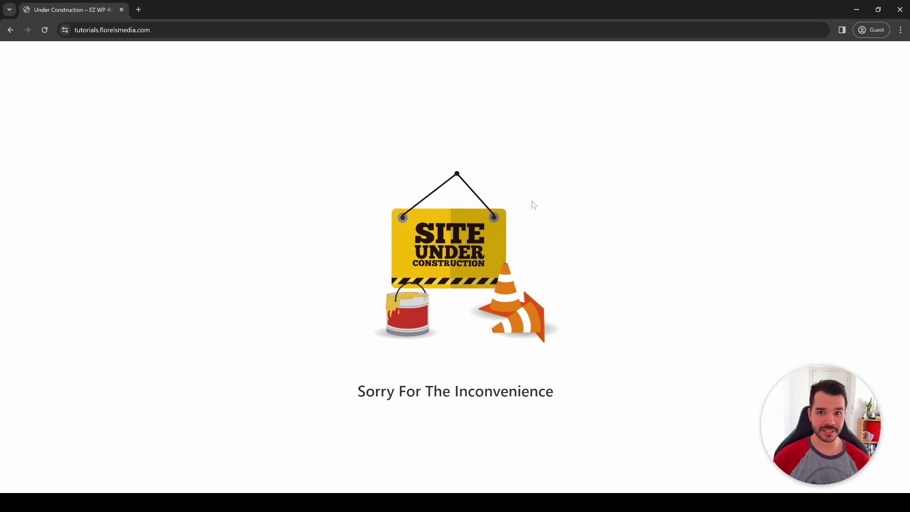
left_click(906, 14)
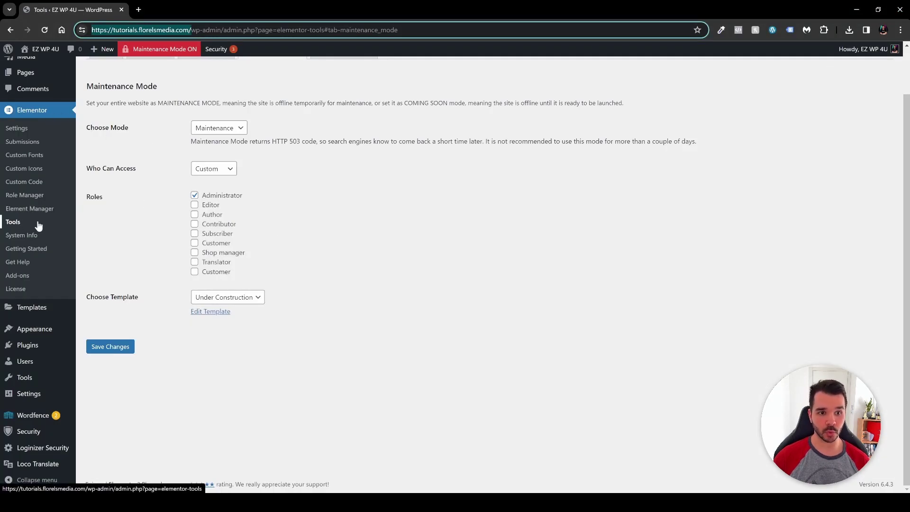
- Set maintenance mode to Disabled, save, and visit the live site
left_click(213, 131)
left_click(219, 140)
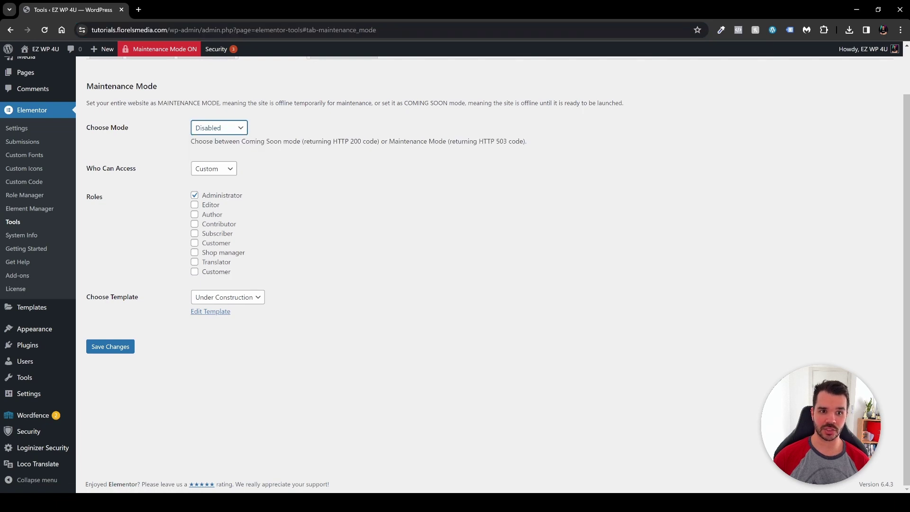
left_click(123, 349)
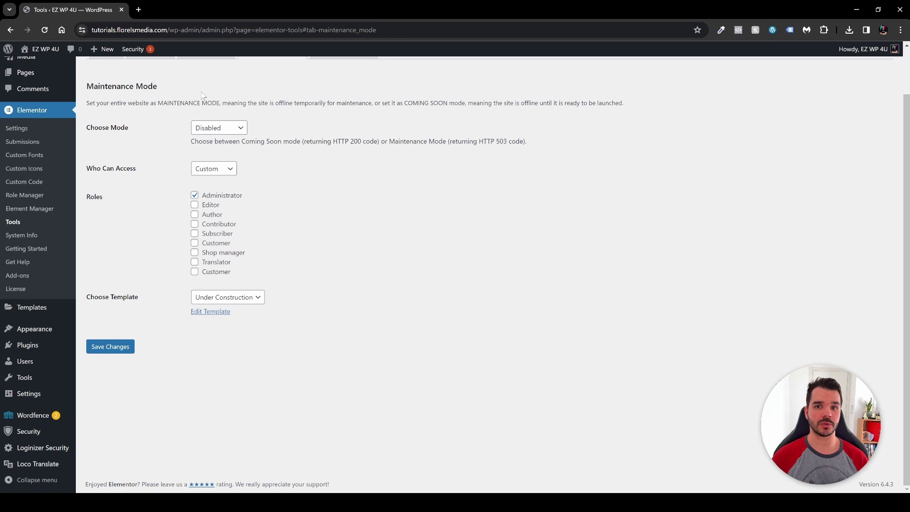
left_click(41, 60)
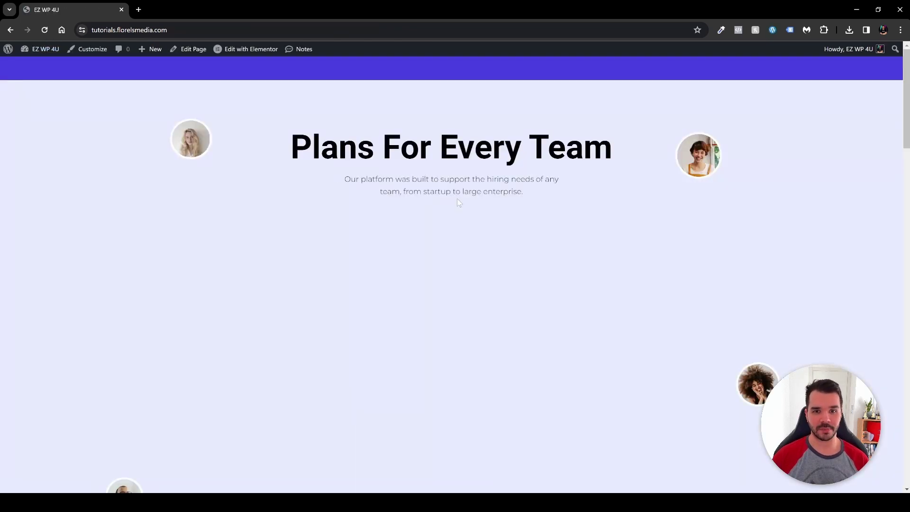